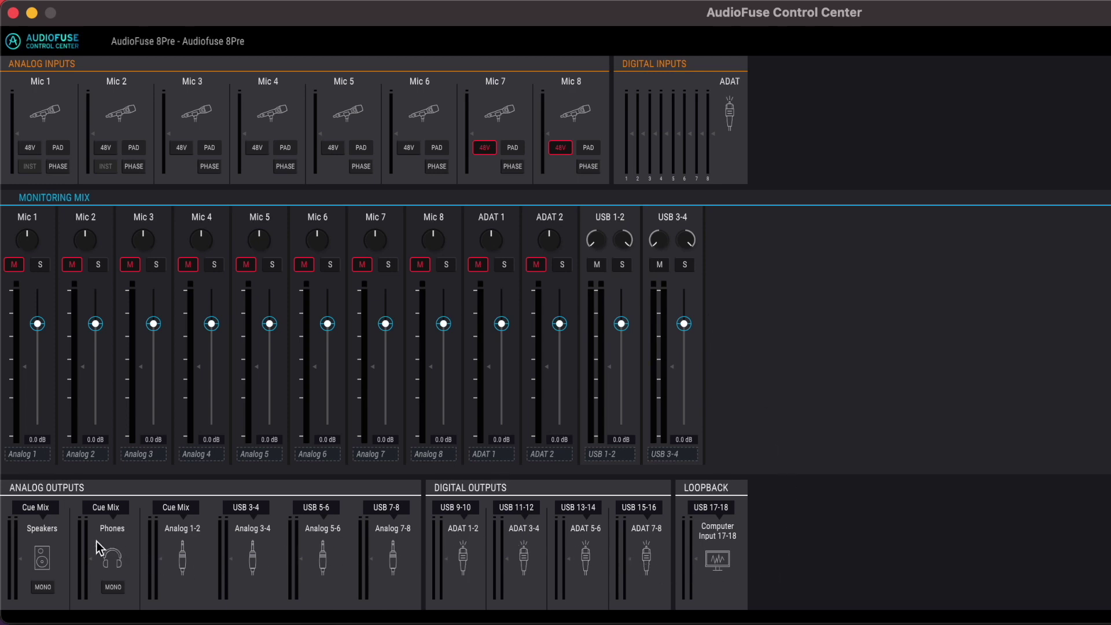
{"action": "left_click", "coordinate": [35, 507]}
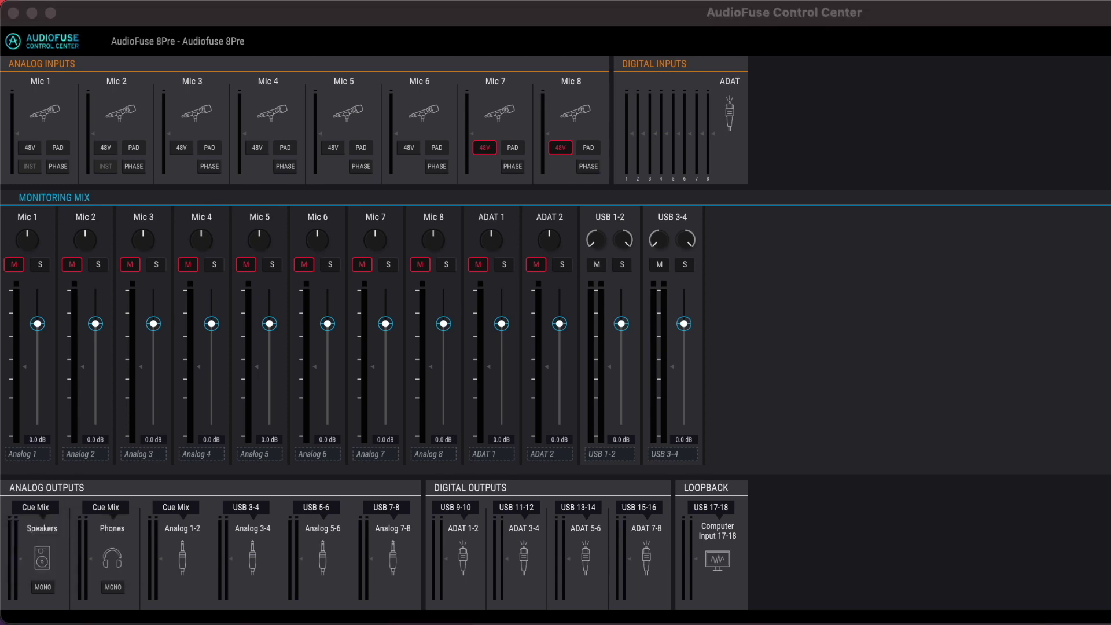
Solo Mic 1, 2, 4 and 5 in turn in the monitoring mix, leaving Mic 5 unmuted
{"action": "left_click", "coordinate": [14, 265]}
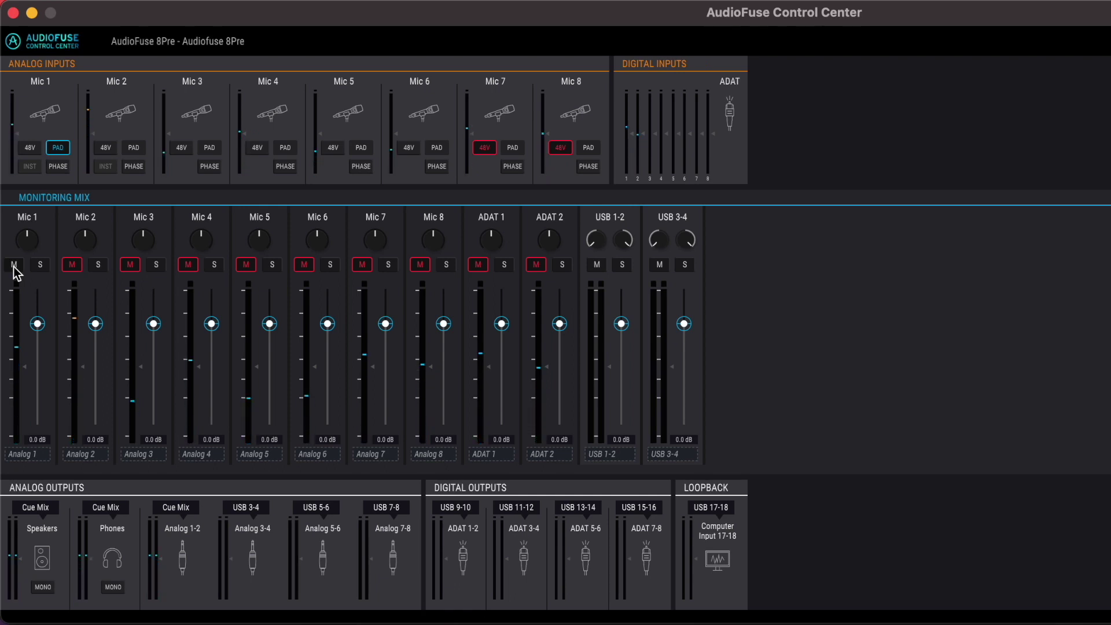
{"action": "left_click", "coordinate": [15, 265]}
{"action": "left_click", "coordinate": [72, 265]}
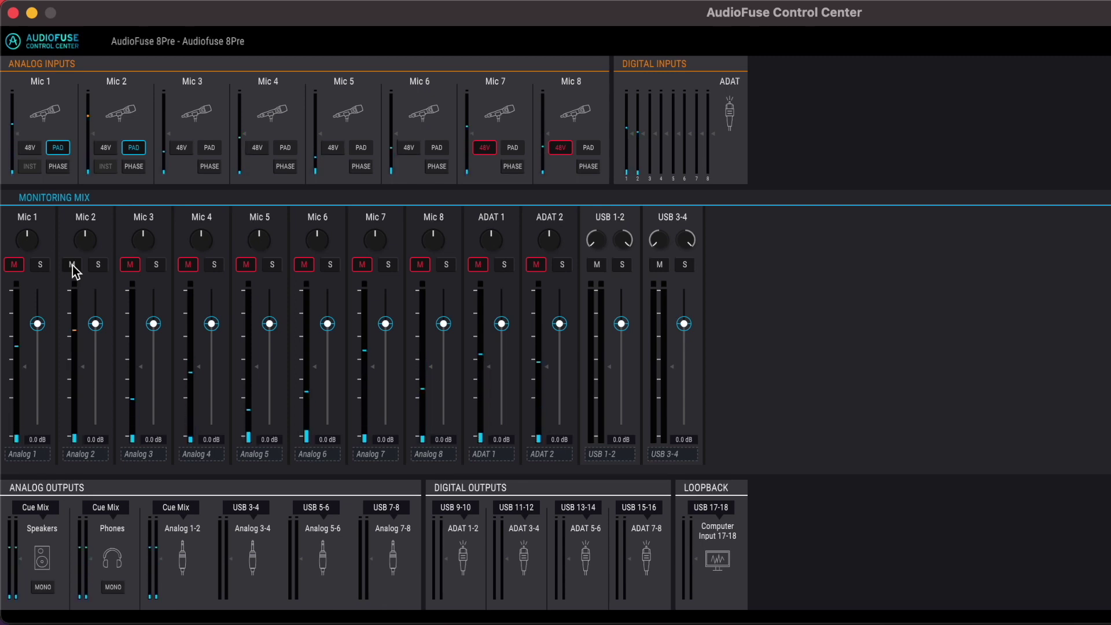
{"action": "left_click", "coordinate": [73, 266]}
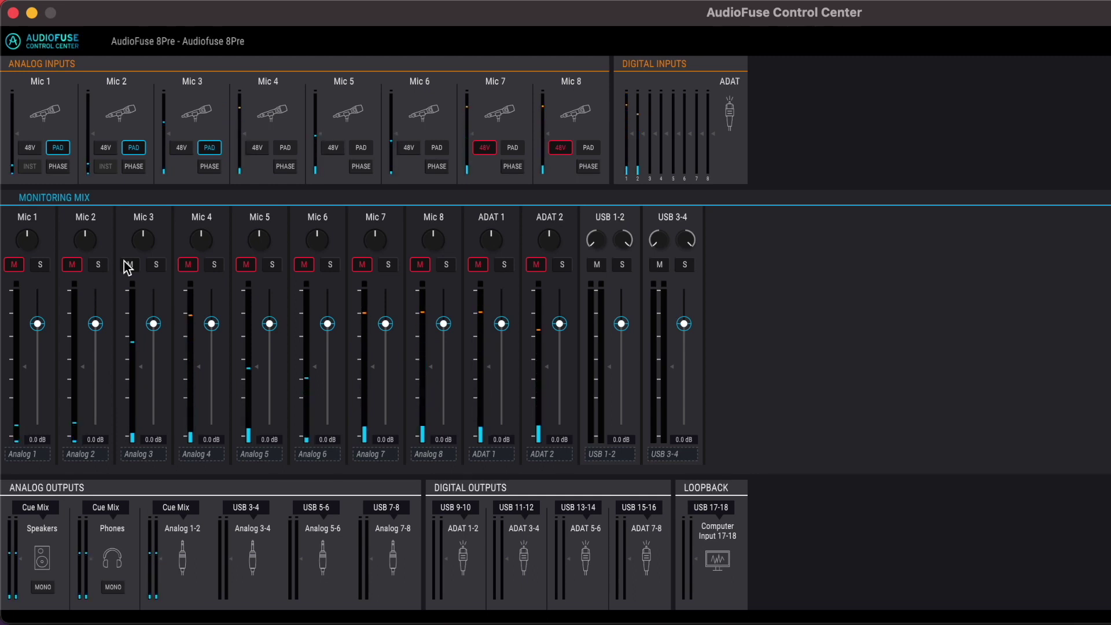
{"action": "left_click", "coordinate": [188, 265]}
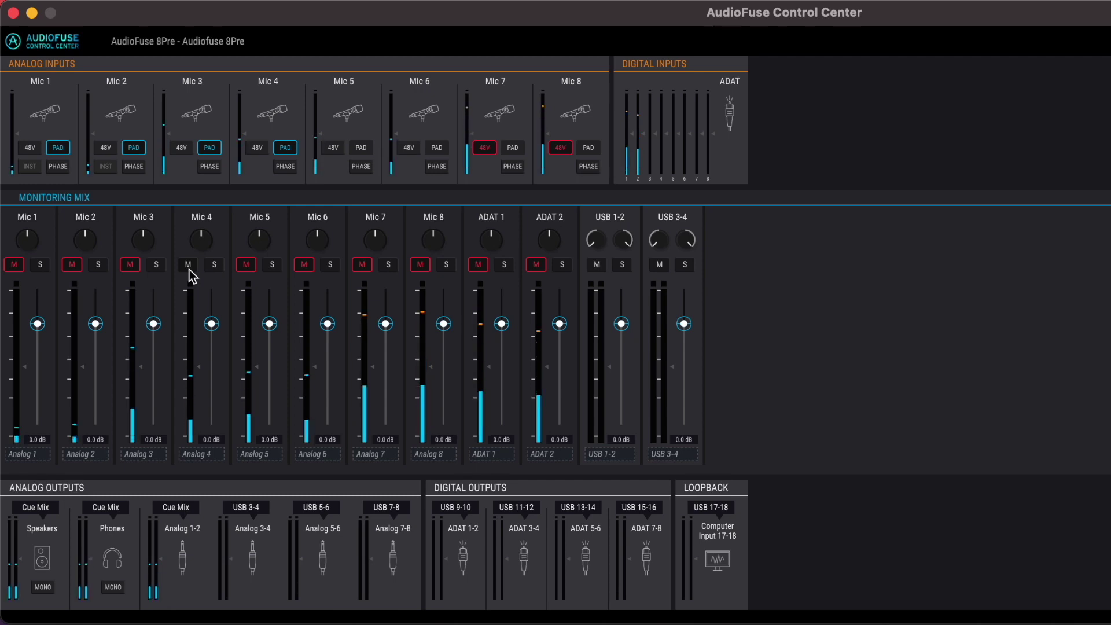
{"action": "left_click", "coordinate": [248, 265]}
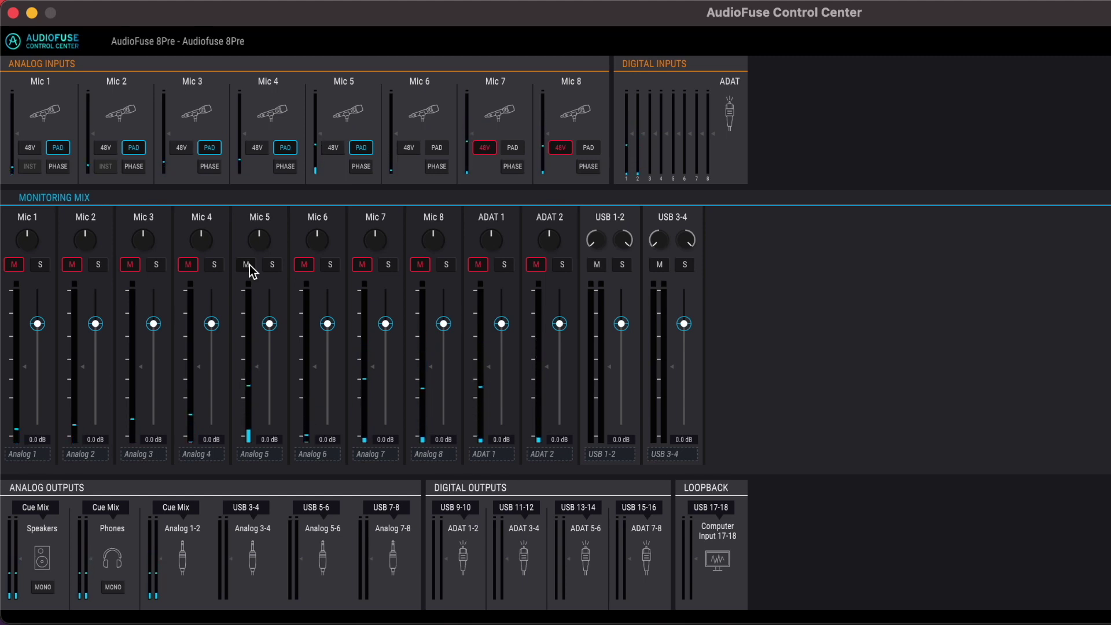
Listen to Mic 6, Mic 8, ADAT 1 and ADAT 2 alone by toggling their mute buttons
{"action": "left_click", "coordinate": [301, 266]}
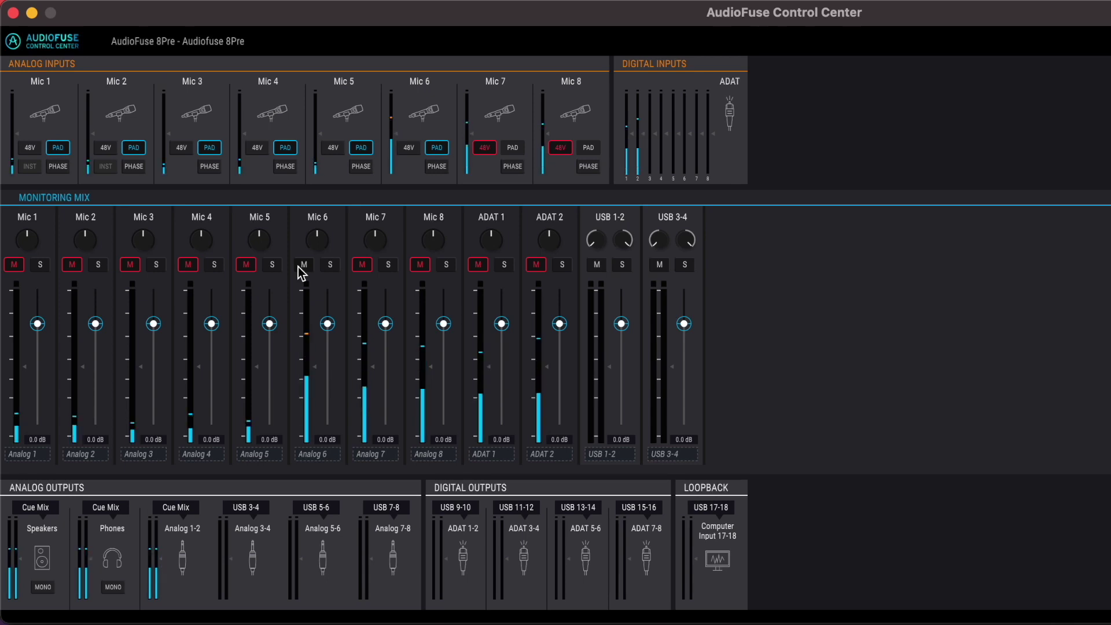
{"action": "left_click", "coordinate": [253, 265]}
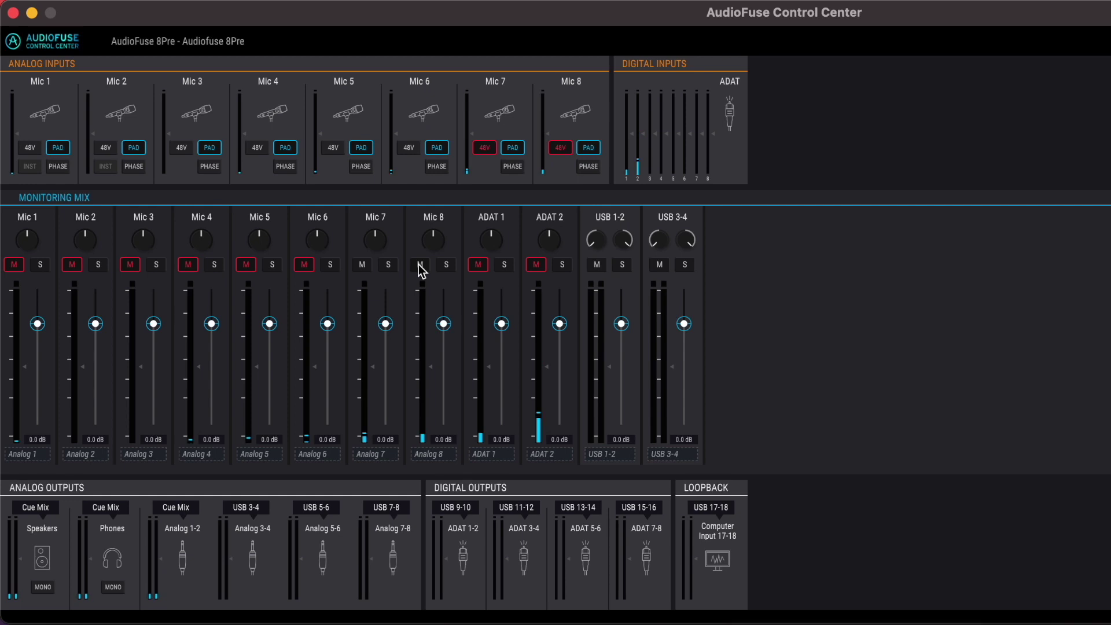
{"action": "left_click", "coordinate": [420, 265]}
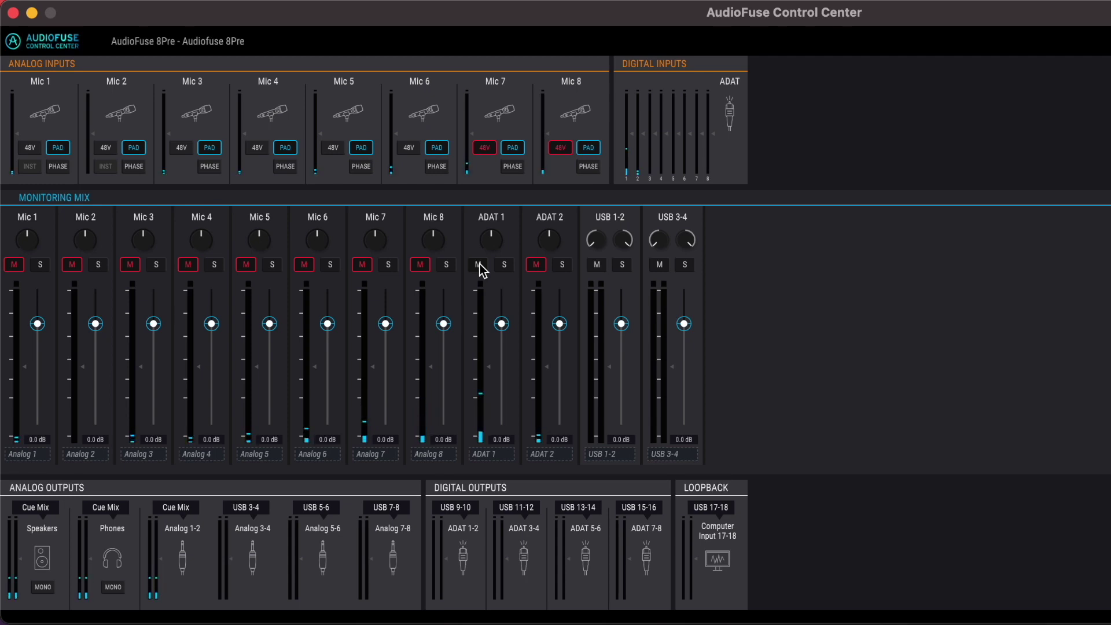
{"action": "left_click", "coordinate": [480, 267]}
{"action": "left_click", "coordinate": [536, 266]}
Unmute all monitor channels and lower the faders, from Mic 2 at -11.3 dB to ADAT 2 at -23.7 dB
{"action": "left_click_drag", "start_coordinate": [536, 269], "coordinate": [17, 268]}
{"action": "left_click_drag", "start_coordinate": [96, 325], "coordinate": [154, 333]}
{"action": "left_click_drag", "start_coordinate": [212, 324], "coordinate": [212, 346]}
{"action": "left_click_drag", "start_coordinate": [270, 324], "coordinate": [385, 353]}
{"action": "left_click_drag", "start_coordinate": [443, 324], "coordinate": [444, 354]}
{"action": "left_click_drag", "start_coordinate": [501, 324], "coordinate": [502, 362]}
{"action": "left_click_drag", "start_coordinate": [559, 325], "coordinate": [560, 363]}
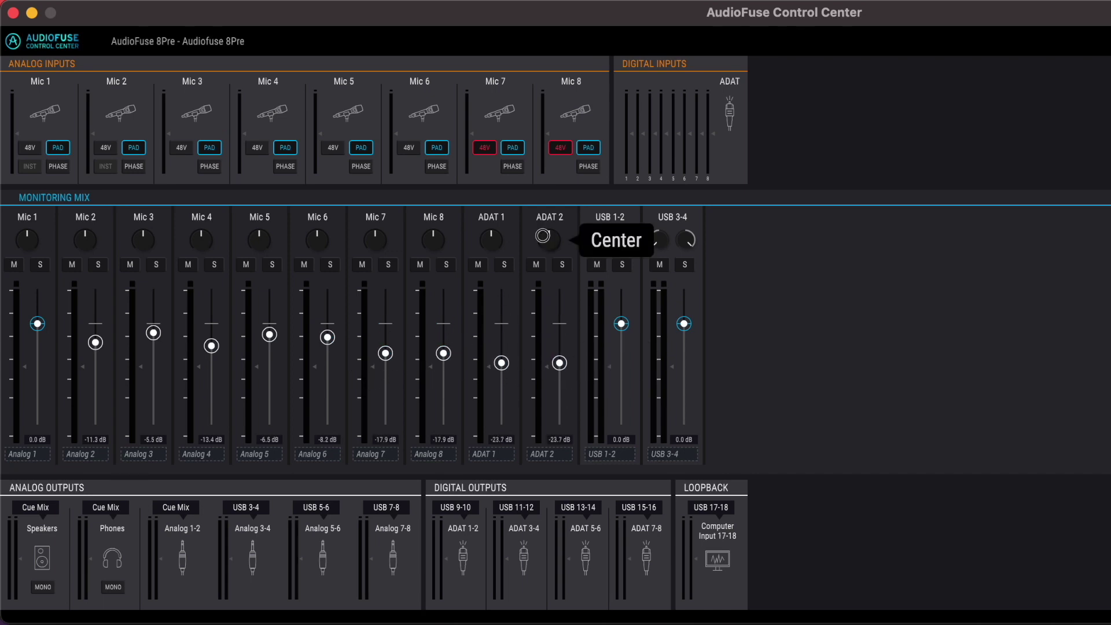
Pan the channel pairs ADAT 1/2, Mic 7/8 and Mic 5/6 left and right
{"action": "left_click_drag", "start_coordinate": [543, 236], "coordinate": [542, 229]}
{"action": "left_click_drag", "start_coordinate": [490, 239], "coordinate": [322, 232]}
{"action": "left_click_drag", "start_coordinate": [260, 234], "coordinate": [261, 241]}
Label the first four channels Kick, Kick Sub, Snr Top and Snr Btm
{"action": "double_click", "coordinate": [26, 455]}
{"action": "type", "text": "Kick"}
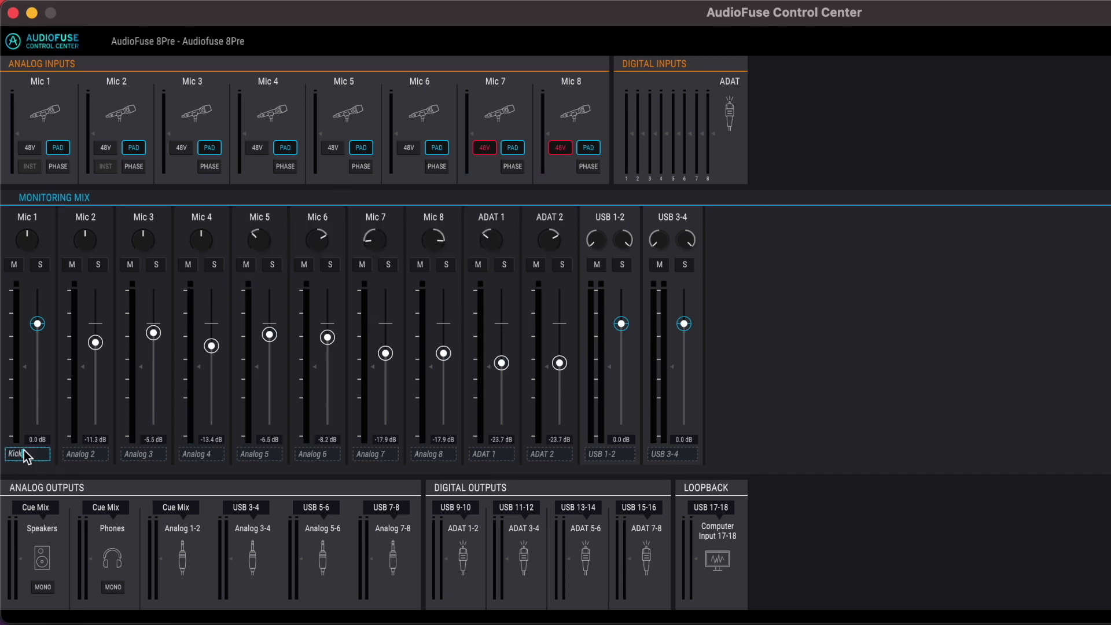
{"action": "key", "text": "Tab"}
{"action": "type", "text": "Kick Sub"}
{"action": "key", "text": "Tab"}
{"action": "type", "text": "Snr Top"}
{"action": "key", "text": "Tab"}
{"action": "type", "text": "Snr Btm"}
Label the remaining channels Rack Tom, Flr Tom, OH Hats, OH Ride, Hats, Ride, Logic and Click
{"action": "key", "text": "Tab"}
{"action": "type", "text": "Rack Tom\tFlr"}
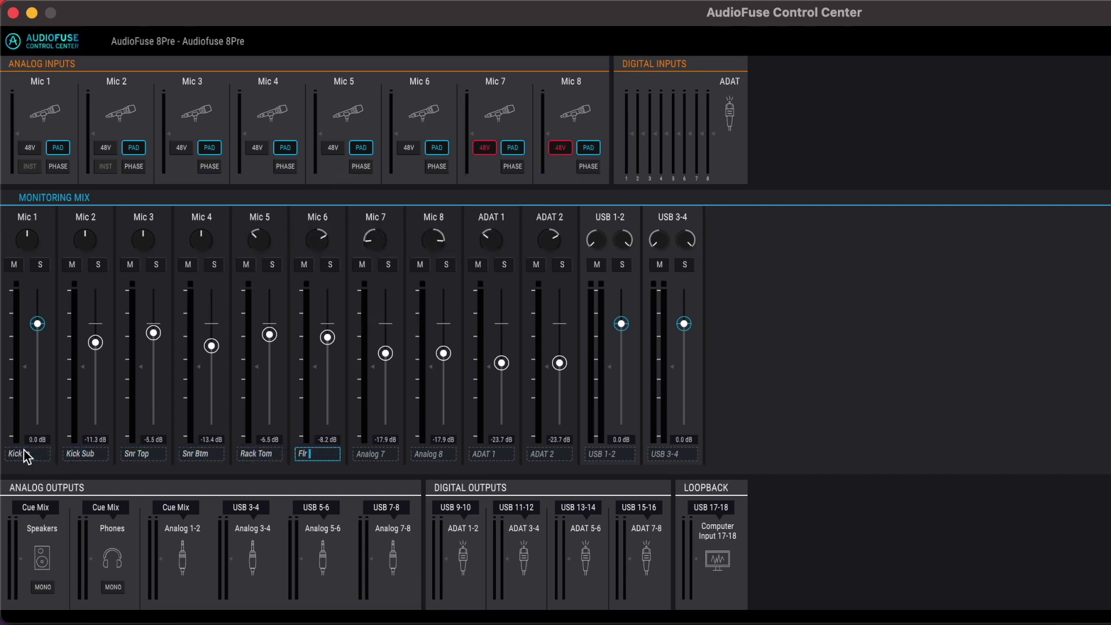
{"action": "type", "text": " Tom"}
{"action": "key", "text": "Tab"}
{"action": "type", "text": "OH Hats"}
{"action": "key", "text": "Tab"}
{"action": "type", "text": "OH Ride"}
{"action": "key", "text": "Tab"}
{"action": "type", "text": "Hats\tRide"}
{"action": "key", "text": "Tab"}
{"action": "type", "text": "Logic\tClick"}
{"action": "left_click", "coordinate": [895, 341]}
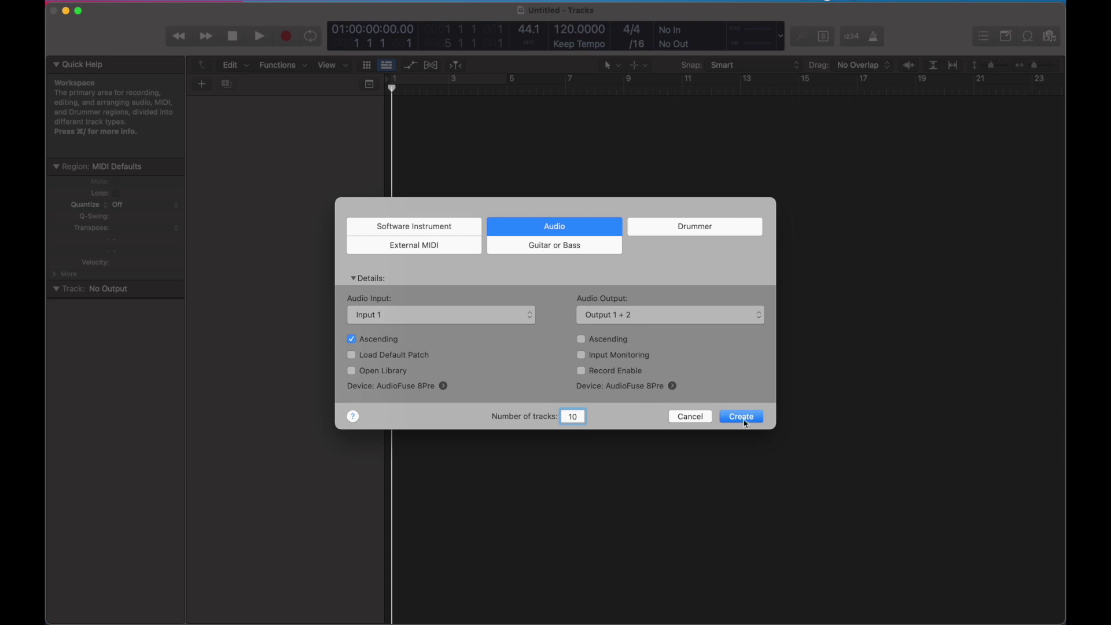
Create ten audio tracks on Input 1 ascending from the AudioFuse 8Pre
{"action": "left_click", "coordinate": [742, 417]}
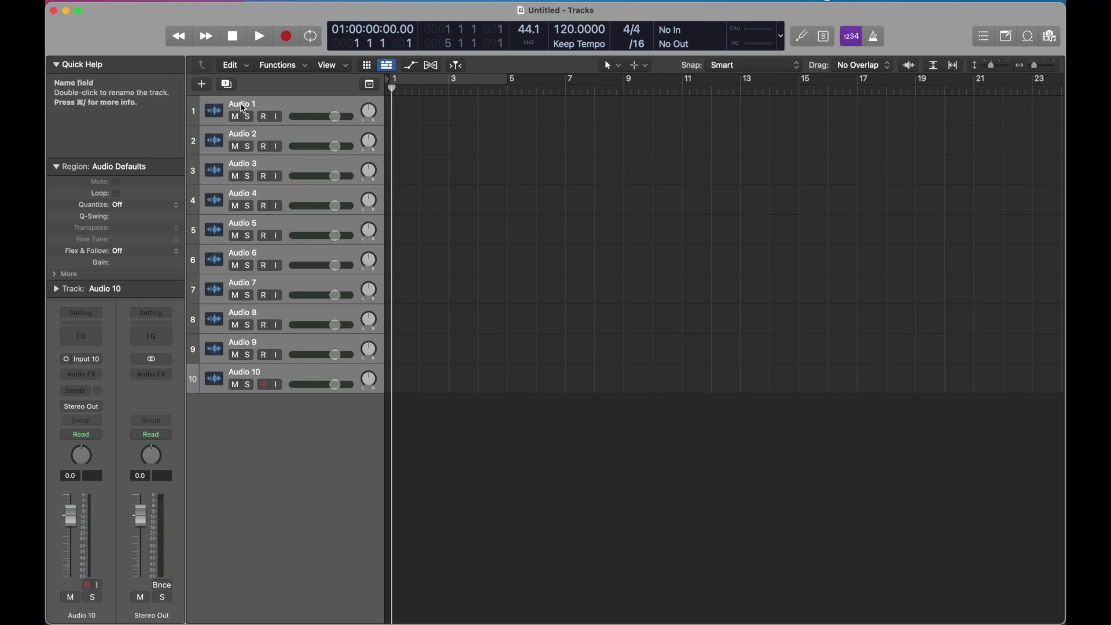
Rename the first four tracks Kick In, Kick Sub, Snr Top and Snr Btm
{"action": "double_click", "coordinate": [243, 107]}
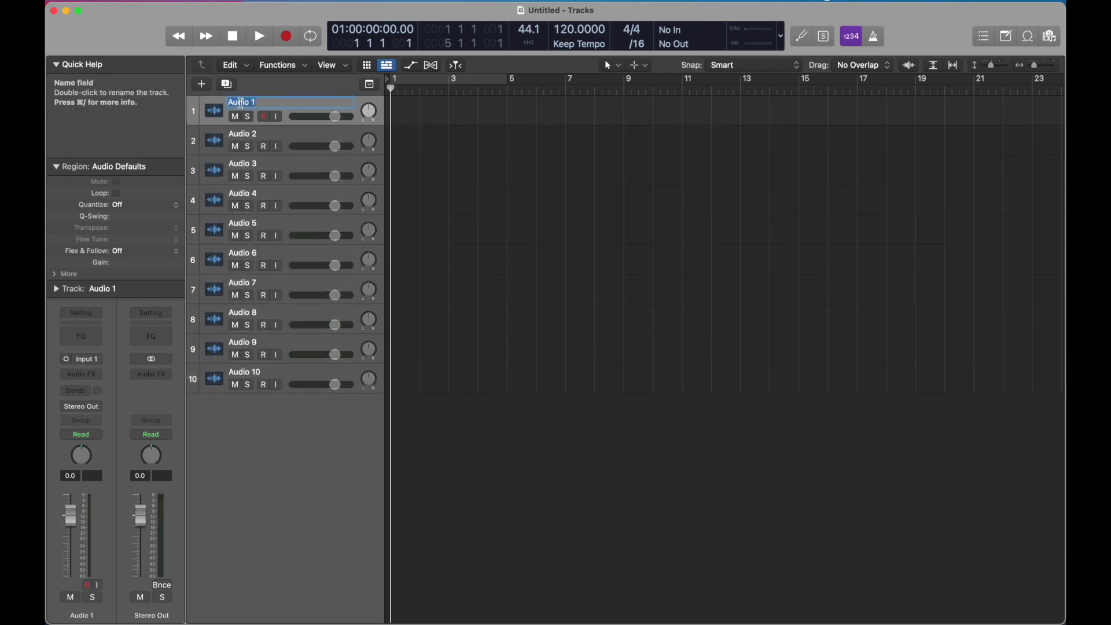
{"action": "type", "text": "Kick In"}
{"action": "key", "text": "Tab"}
{"action": "type", "text": "Kick Sub"}
{"action": "key", "text": "Tab"}
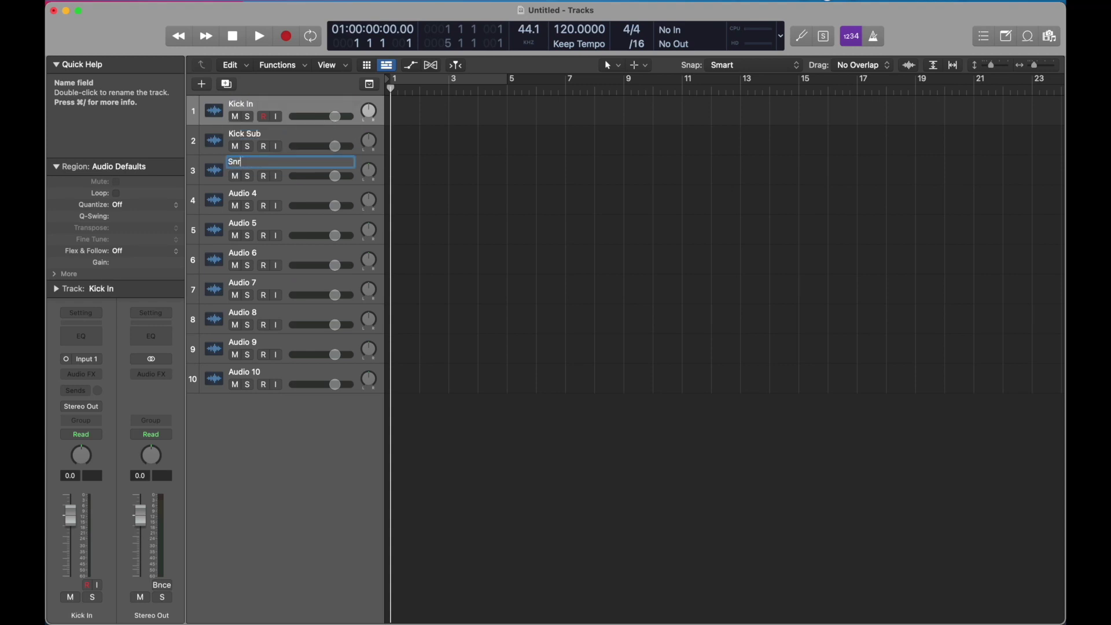
{"action": "type", "text": "Snr Top"}
{"action": "key", "text": "Tab"}
{"action": "type", "text": "Snr Btm"}
{"action": "key", "text": "Tab"}
Rename the remaining tracks Rack Tom, Flr Tom, OH Hats, OH Ride, Hats and Ride
{"action": "type", "text": "Rack Tom"}
{"action": "key", "text": "Tab"}
{"action": "type", "text": "Flr Tom"}
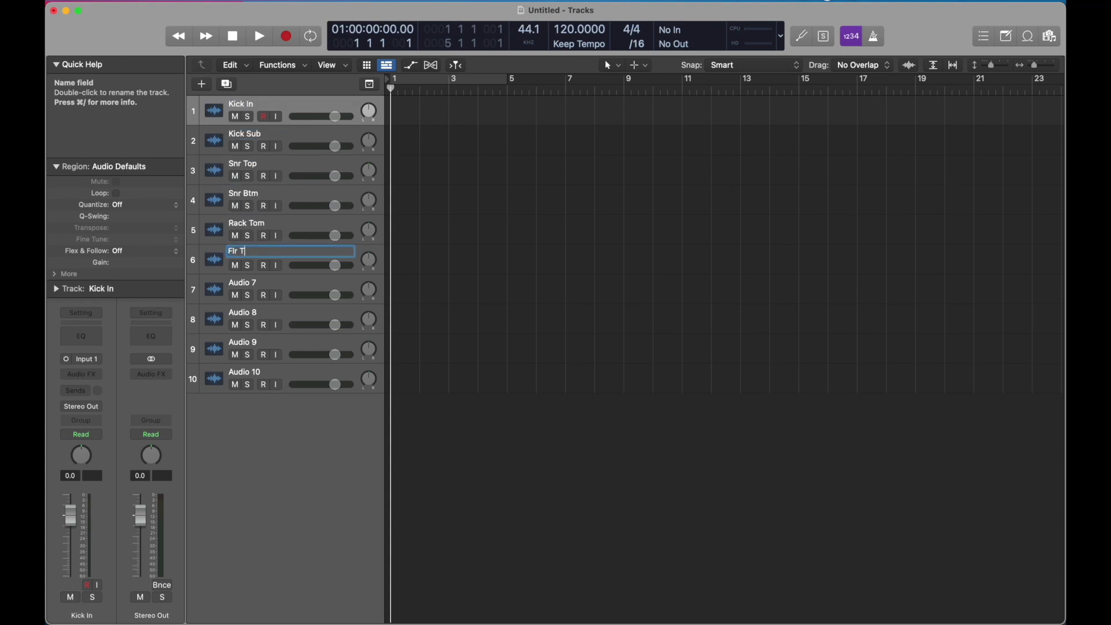
{"action": "key", "text": "Tab"}
{"action": "type", "text": "OH Hats"}
{"action": "key", "text": "Tab"}
{"action": "type", "text": "OH Ride"}
{"action": "key", "text": "Tab"}
{"action": "type", "text": "Hats"}
{"action": "key", "text": "Tab"}
{"action": "type", "text": "Ride"}
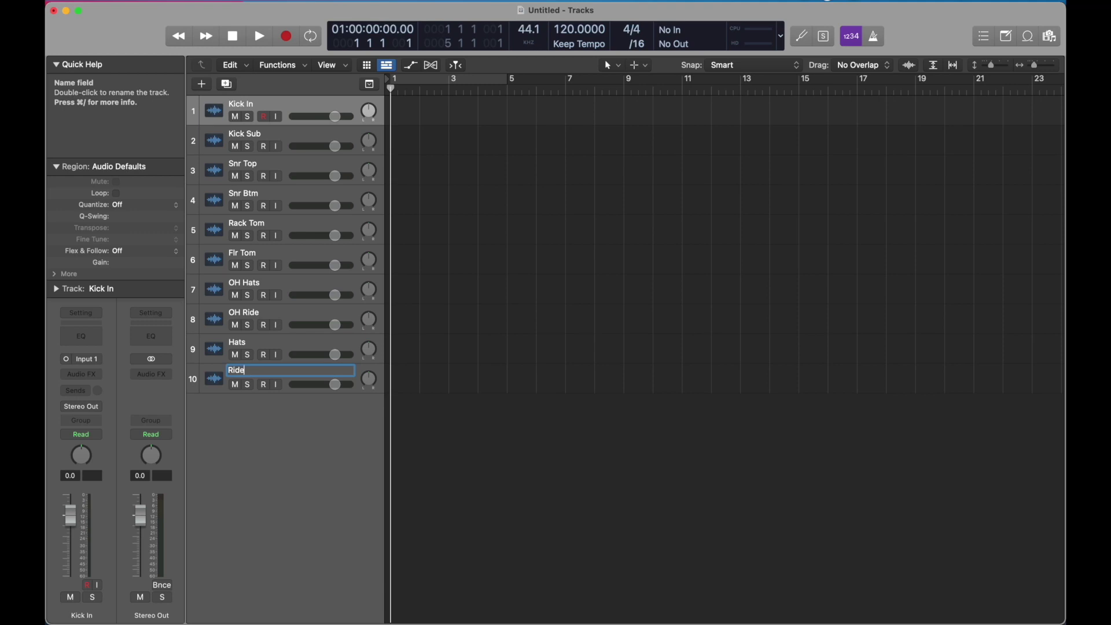
{"action": "key", "text": "Return"}
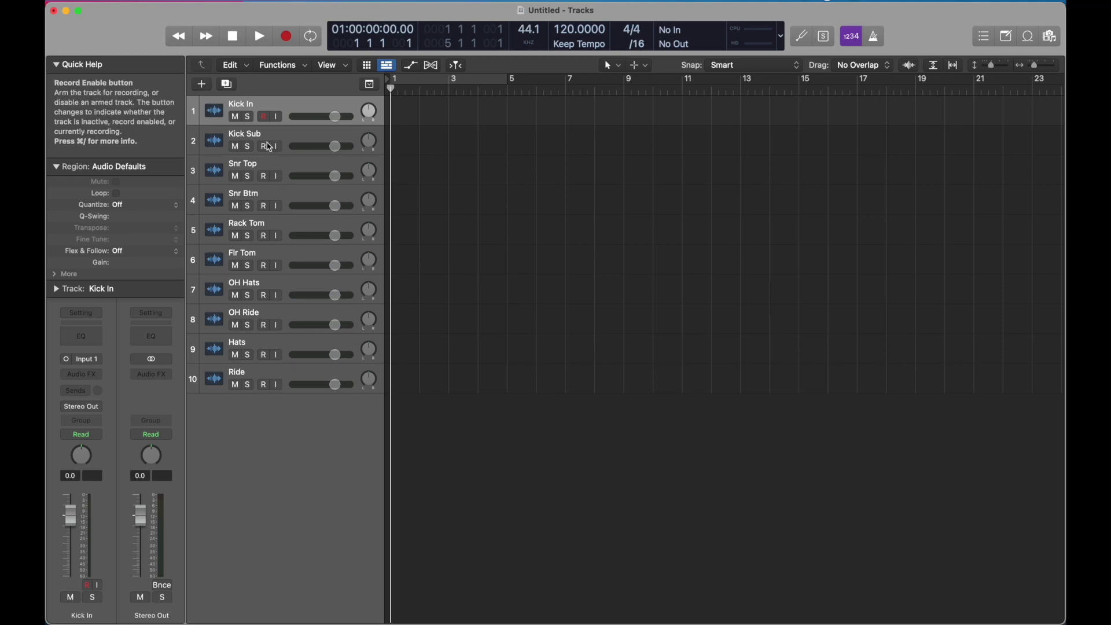
Record-arm and mute the drum tracks, then select all ten and lower their volume together
{"action": "left_click_drag", "start_coordinate": [265, 124], "coordinate": [262, 407]}
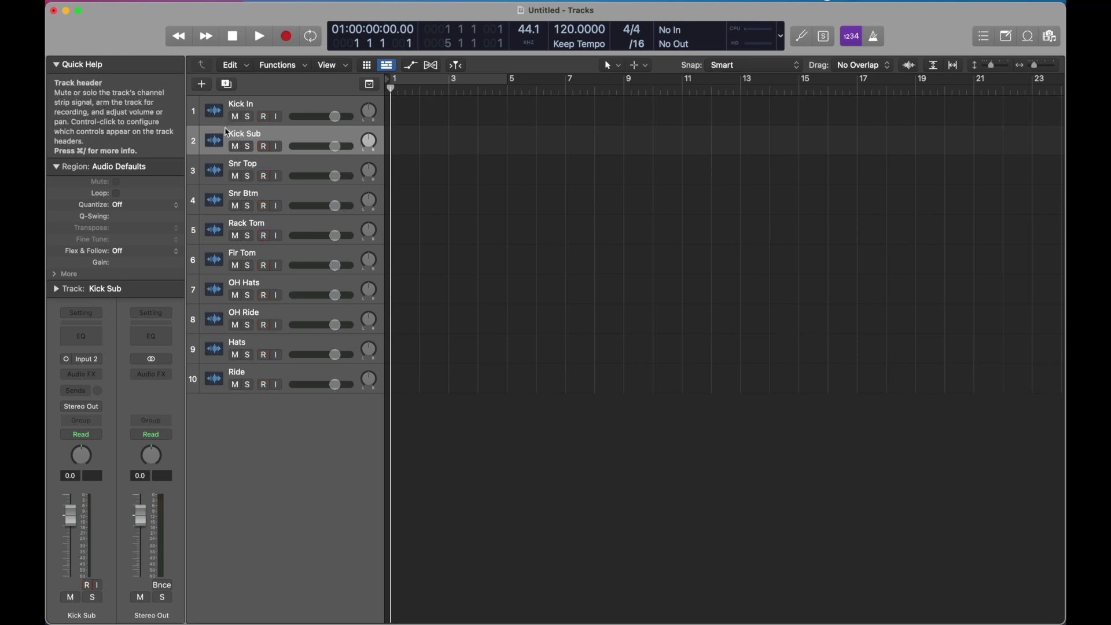
{"action": "left_click_drag", "start_coordinate": [237, 118], "coordinate": [237, 385]}
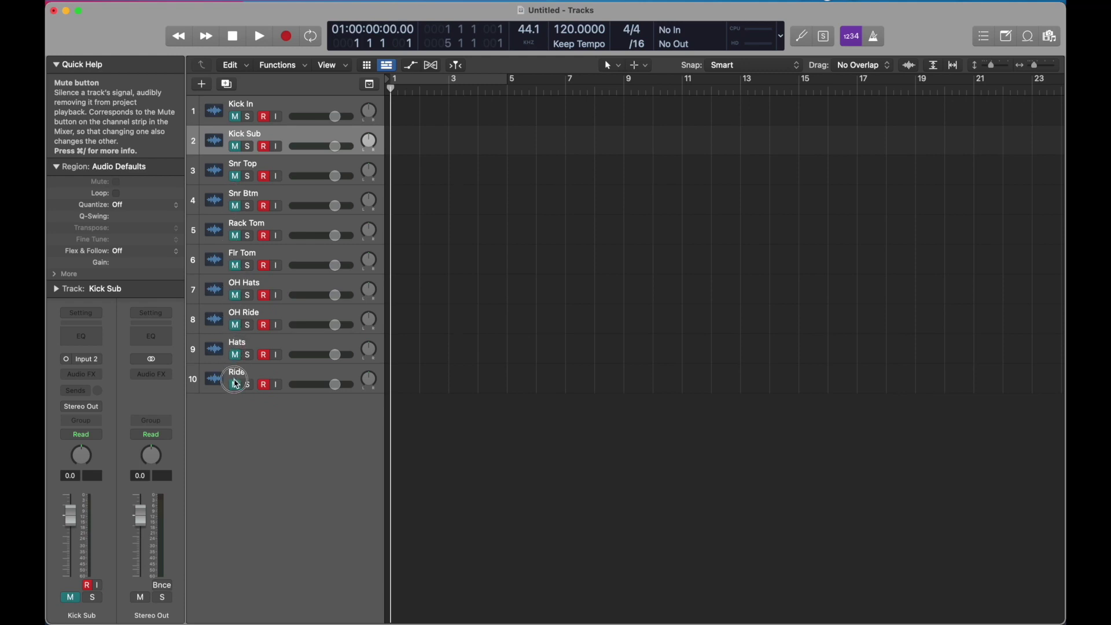
{"action": "left_click", "coordinate": [296, 104]}
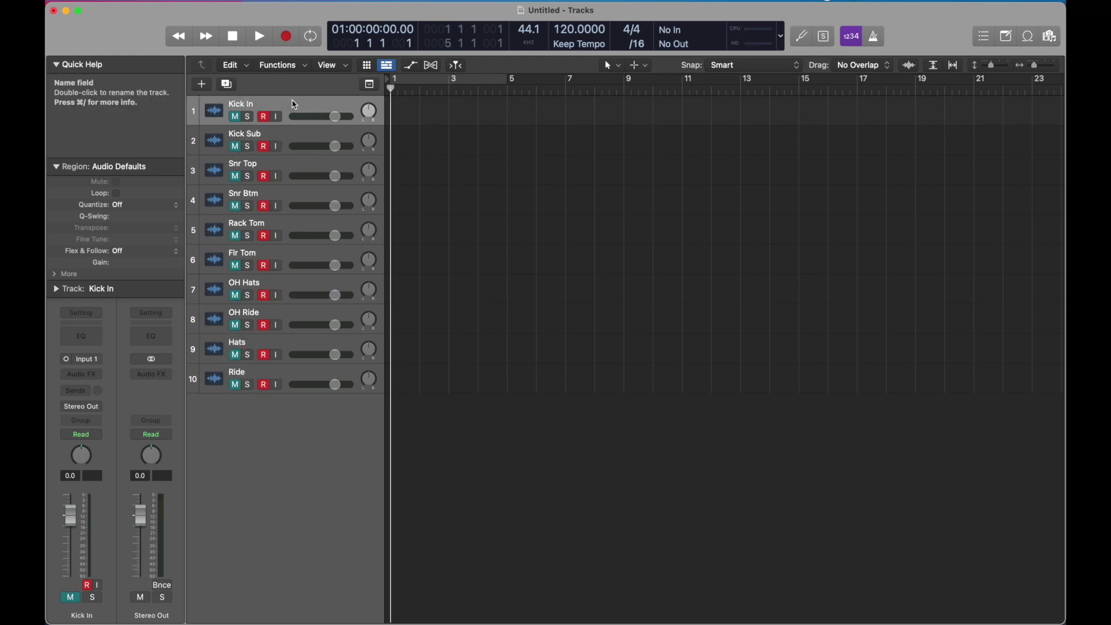
{"action": "left_click", "coordinate": [300, 374], "text": "shift"}
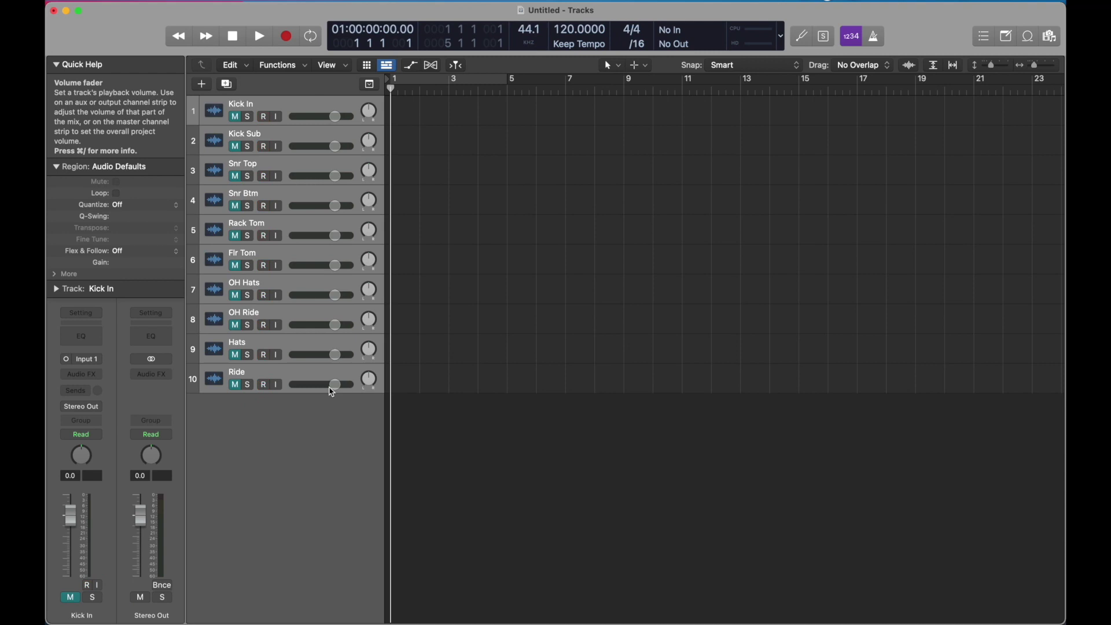
{"action": "left_click_drag", "start_coordinate": [334, 389], "coordinate": [298, 384]}
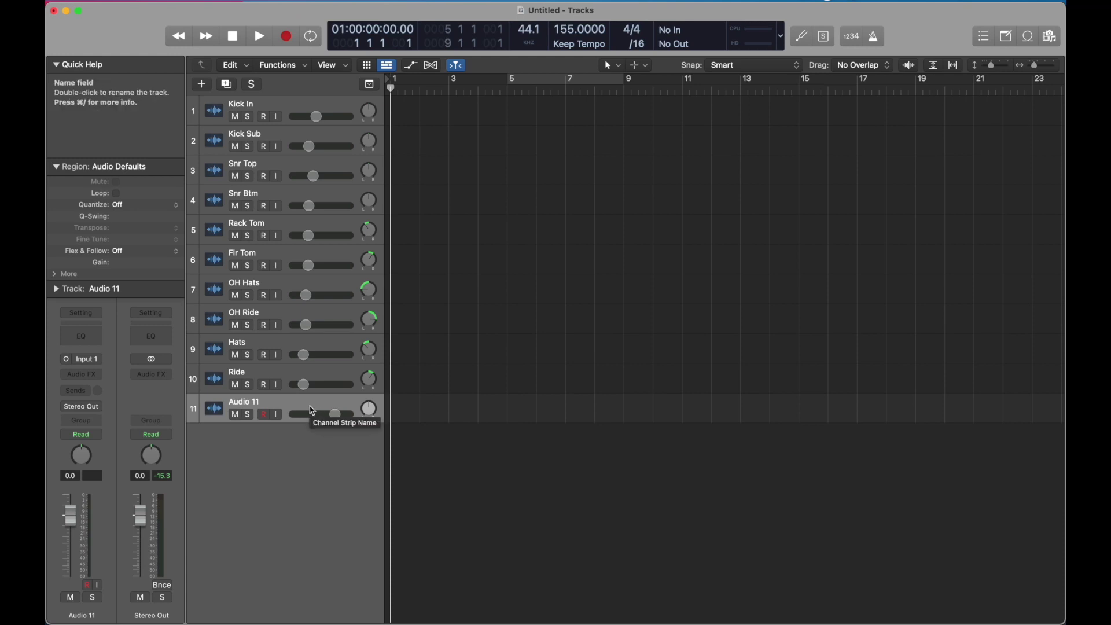
Import Too Far_155bpm.wav onto Audio 11 without importing its tempo information
{"action": "key", "text": "super+shift+i"}
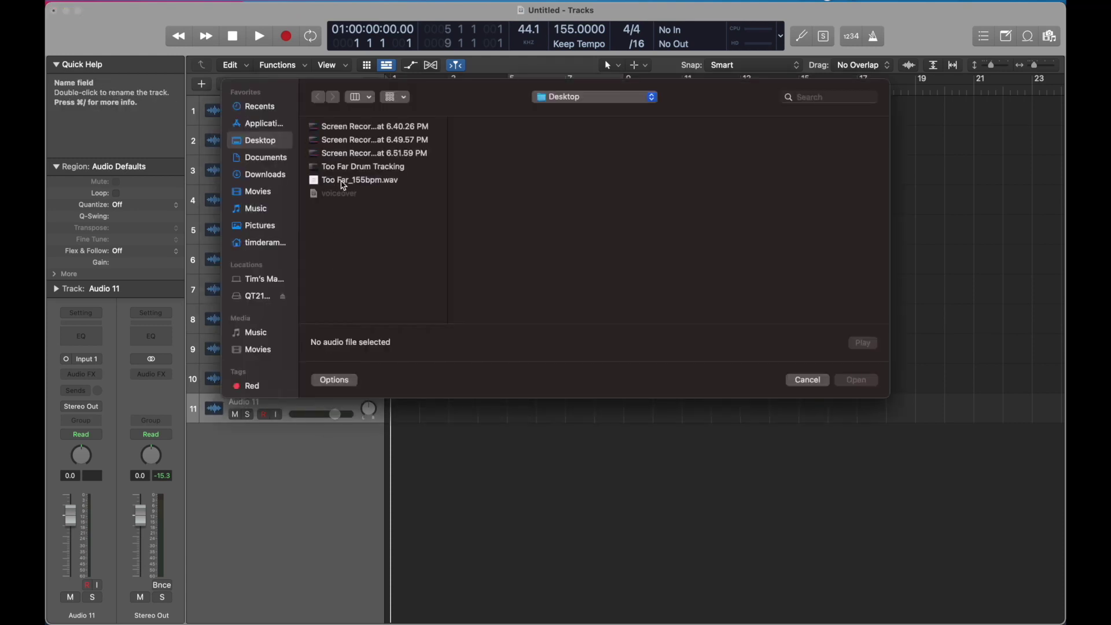
{"action": "left_click", "coordinate": [345, 182]}
{"action": "double_click", "coordinate": [345, 183]}
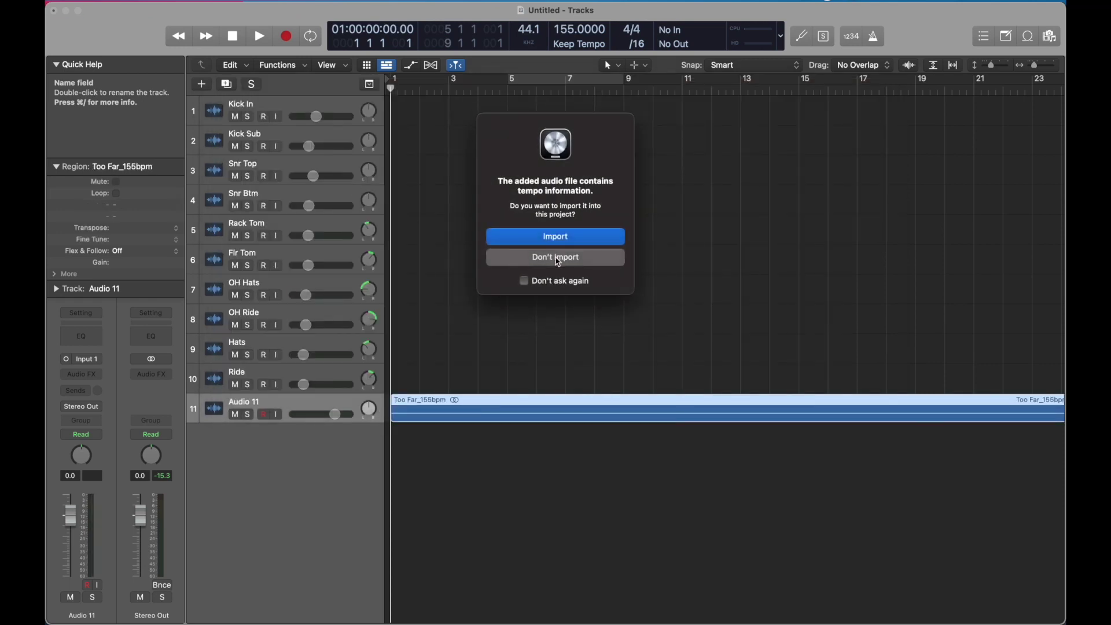
{"action": "left_click", "coordinate": [558, 259]}
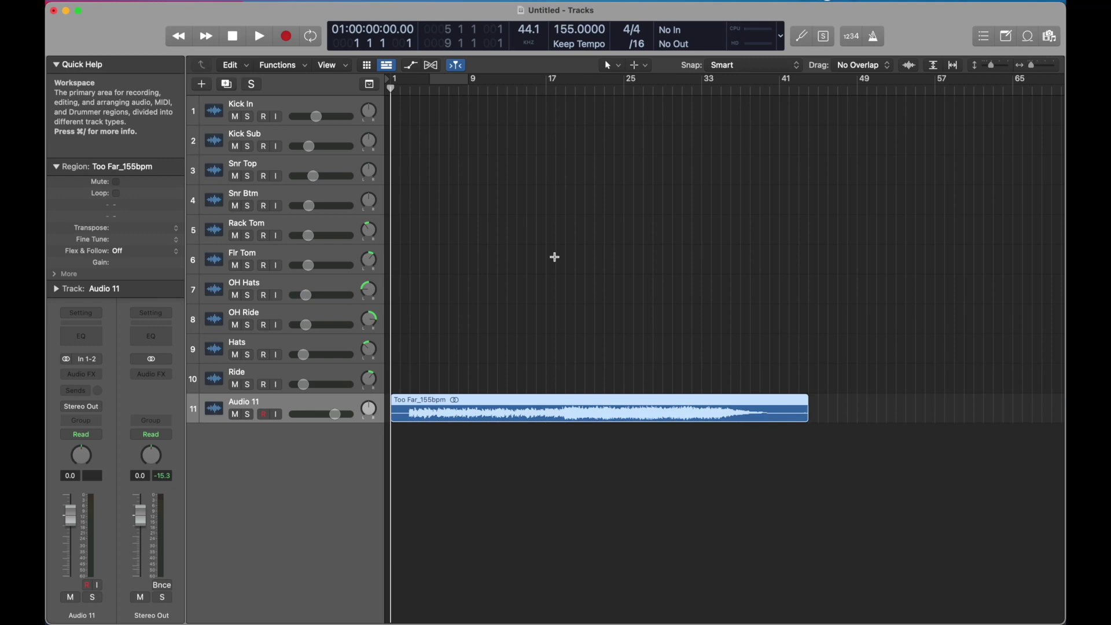
Turn Audio 11 down to about -13 dB and record-arm the drum tracks
{"action": "left_click_drag", "start_coordinate": [339, 414], "coordinate": [277, 401]}
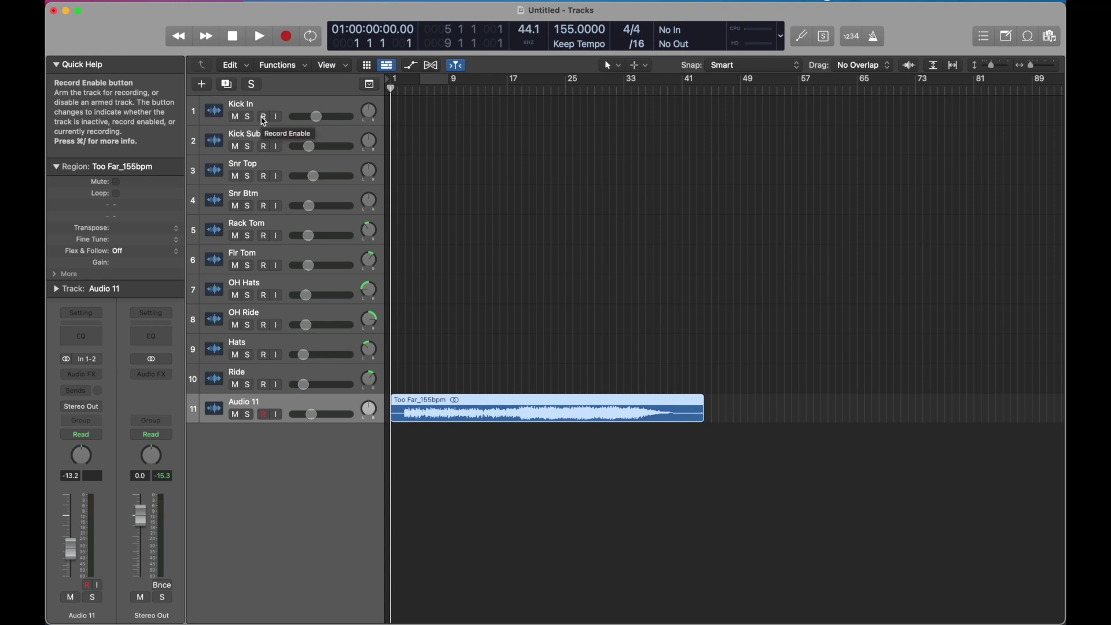
{"action": "left_click_drag", "start_coordinate": [264, 121], "coordinate": [263, 369]}
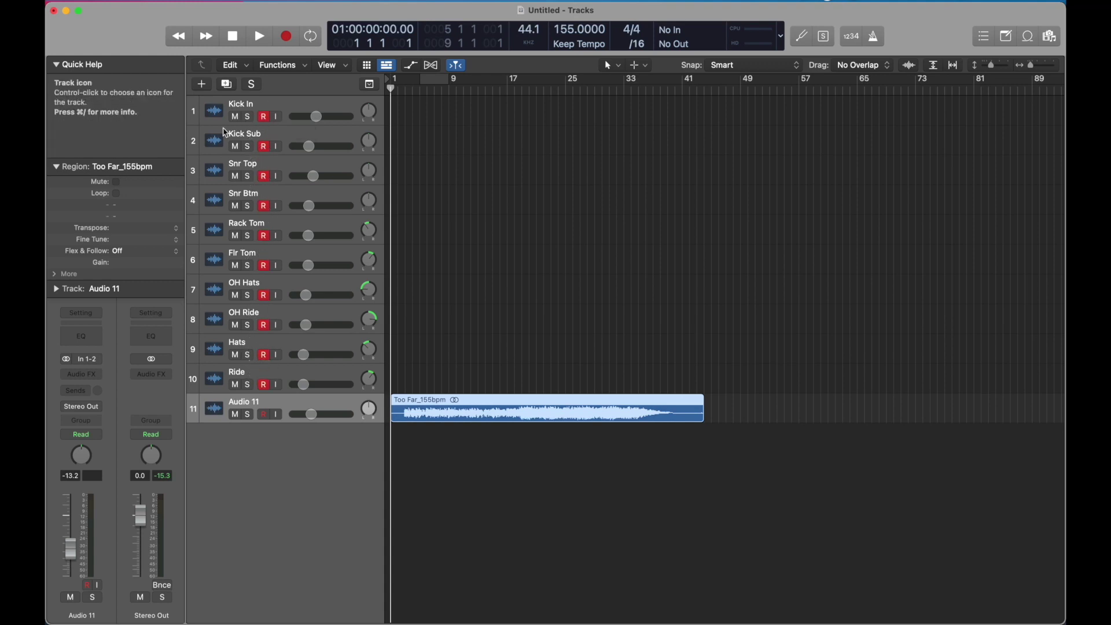
{"action": "left_click_drag", "start_coordinate": [234, 117], "coordinate": [232, 376]}
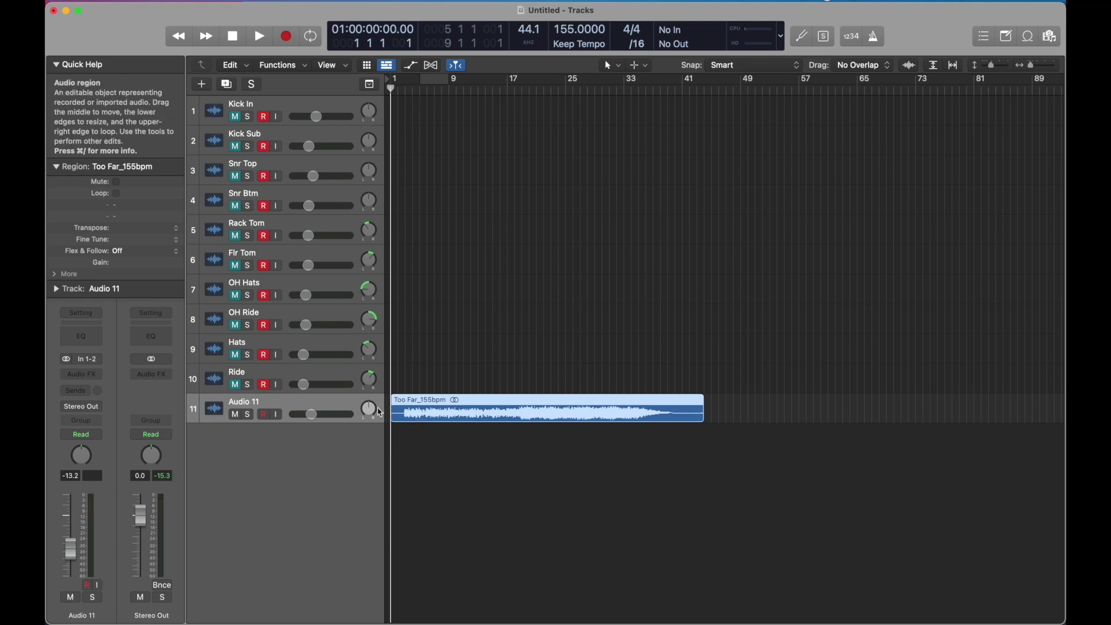
Rename the Audio 11 track to Music
{"action": "double_click", "coordinate": [253, 404]}
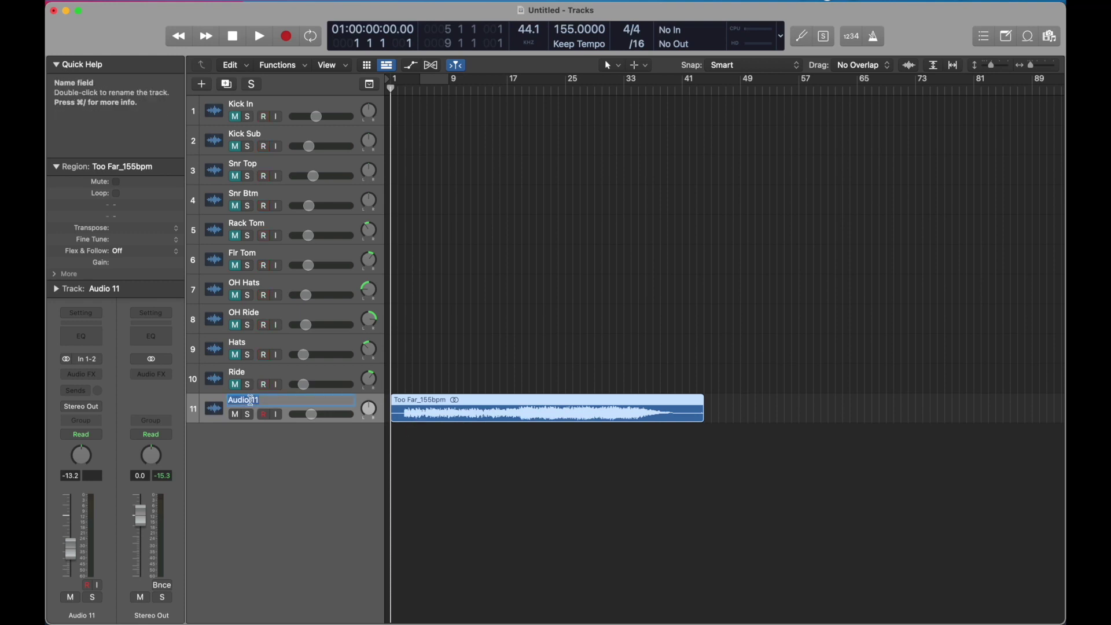
{"action": "type", "text": "Music"}
{"action": "key", "text": "Return"}
{"action": "left_click", "coordinate": [461, 488]}
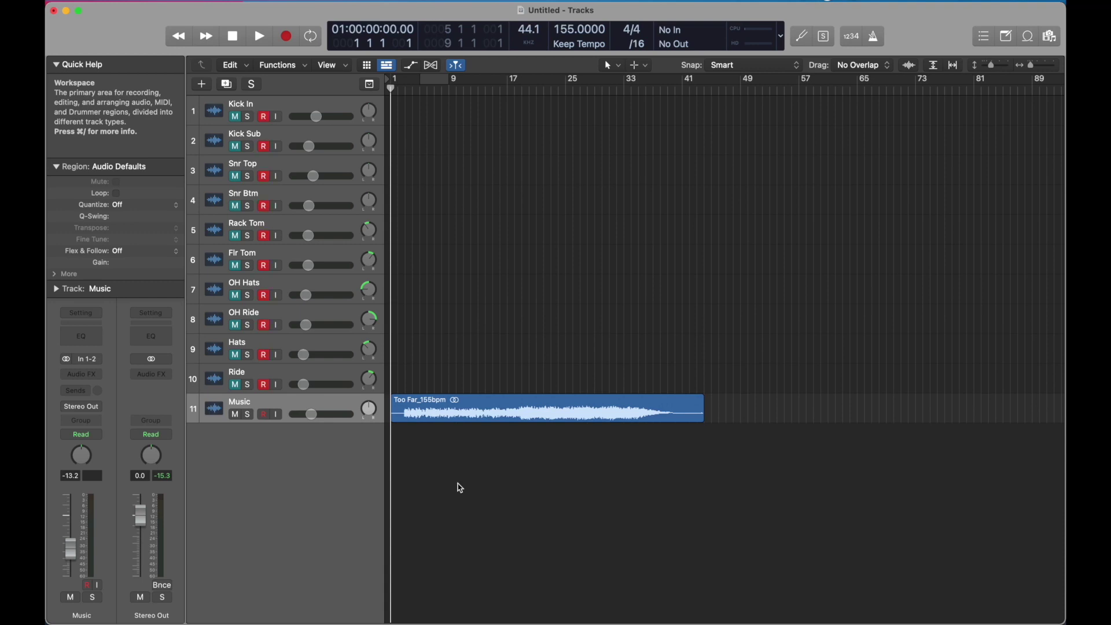
Play the song with the metronome on and lower the Click and Logic faders in AudioFuse
{"action": "key", "text": "k"}
{"action": "key", "text": "space"}
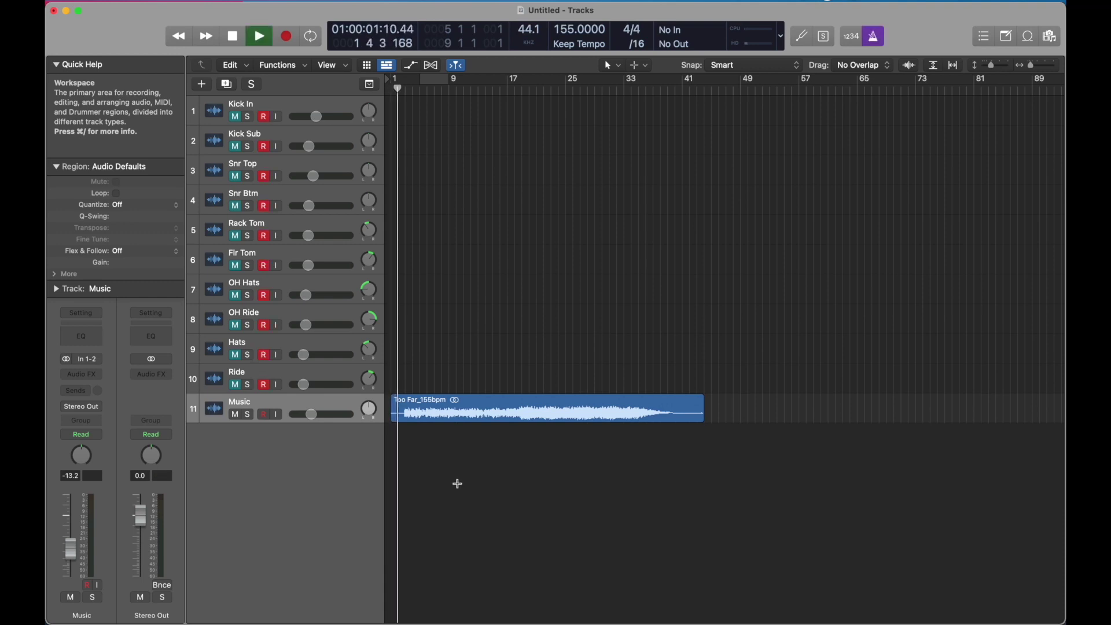
{"action": "key", "text": "super+Tab"}
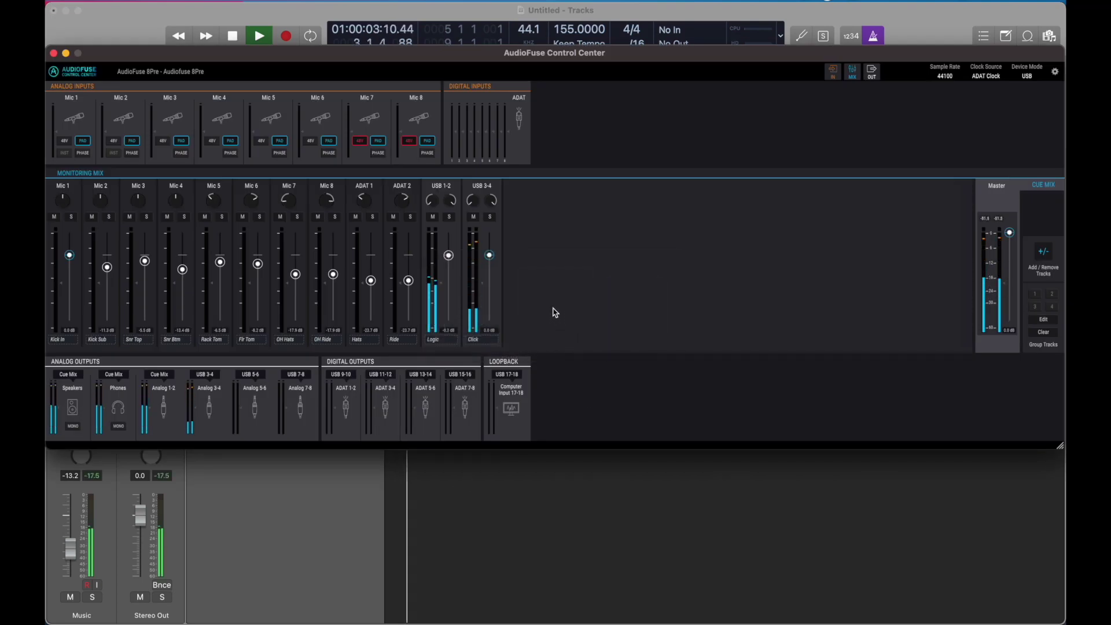
{"action": "mouse_move", "coordinate": [489, 260]}
{"action": "left_mouse_down"}
{"action": "mouse_move", "coordinate": [449, 259]}
{"action": "mouse_move", "coordinate": [451, 283]}
{"action": "mouse_move", "coordinate": [487, 282]}
{"action": "left_mouse_up"}
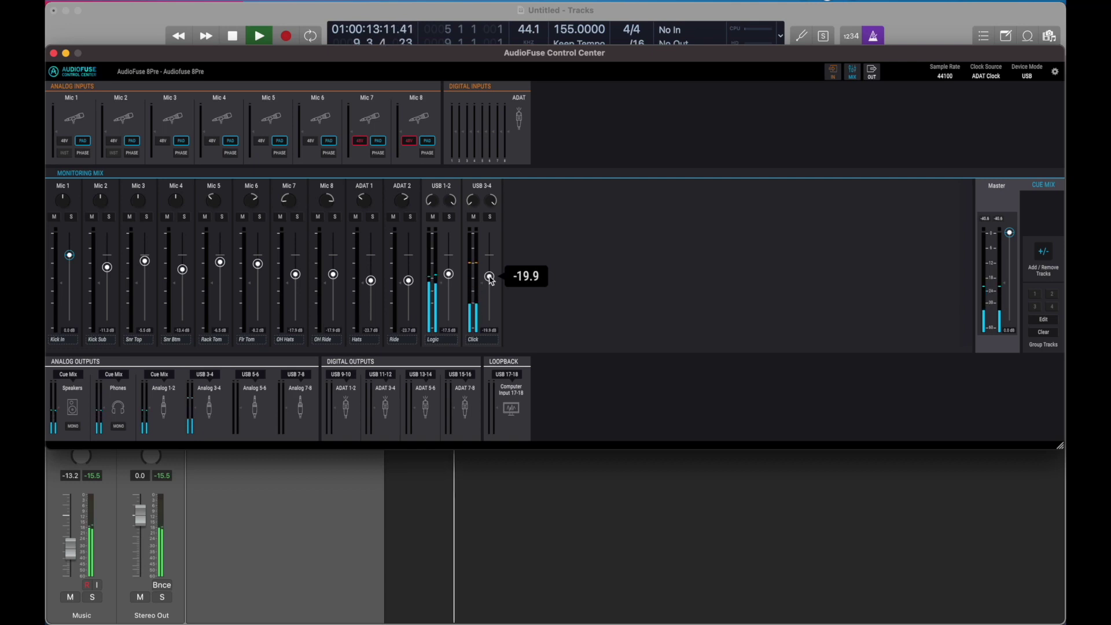
{"action": "left_click_drag", "start_coordinate": [454, 280], "coordinate": [452, 275]}
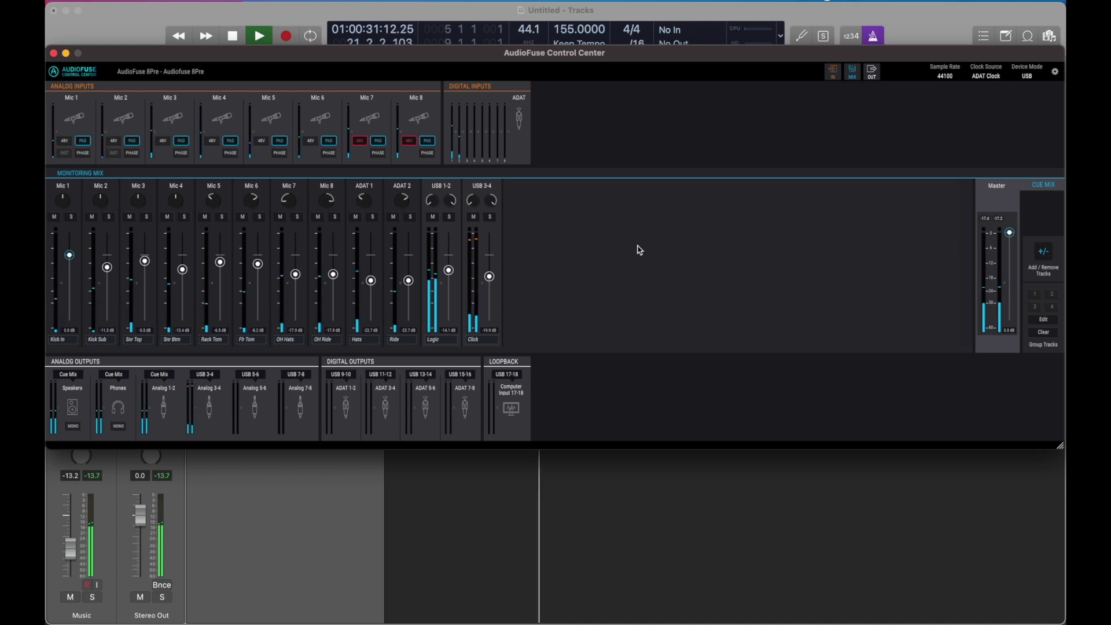
{"action": "key", "text": "super+Tab"}
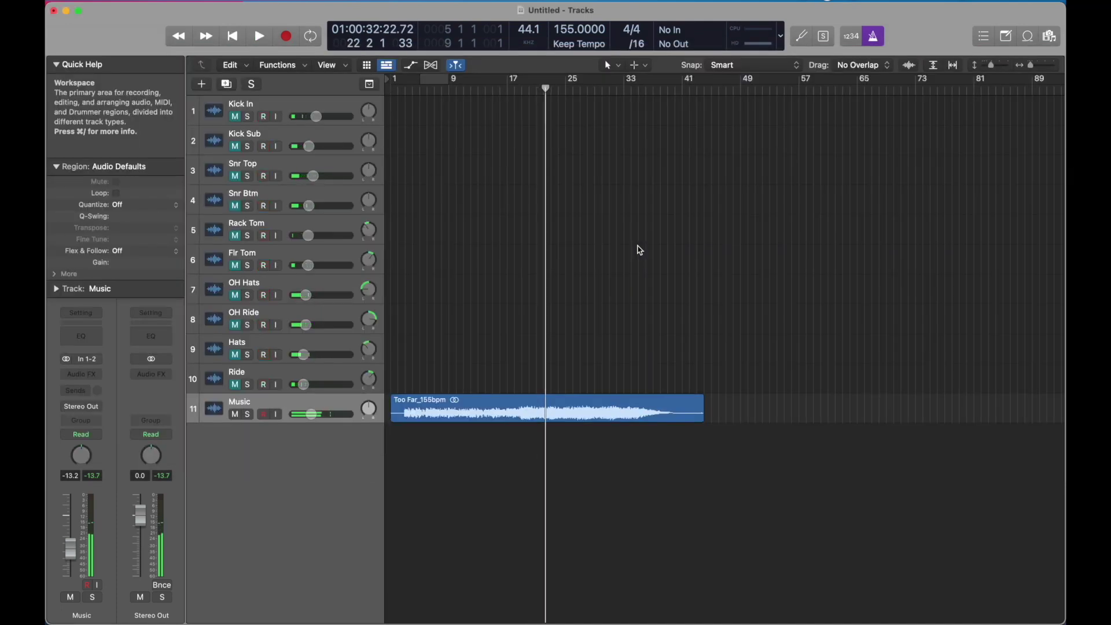
Stop playback and return the playhead to bar 1
{"action": "key", "text": "space"}
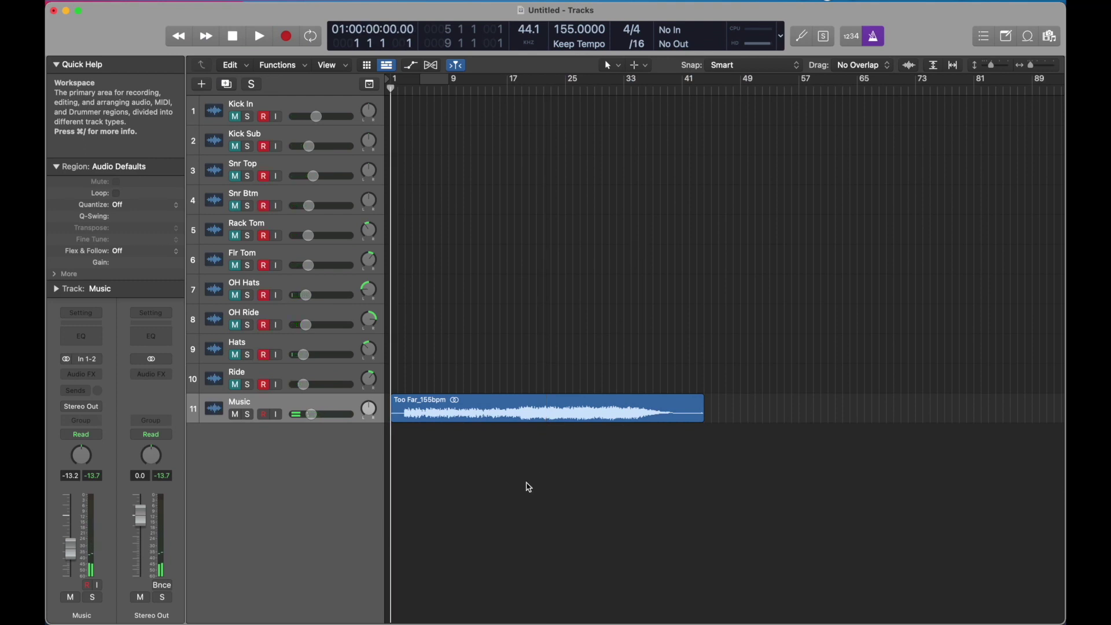